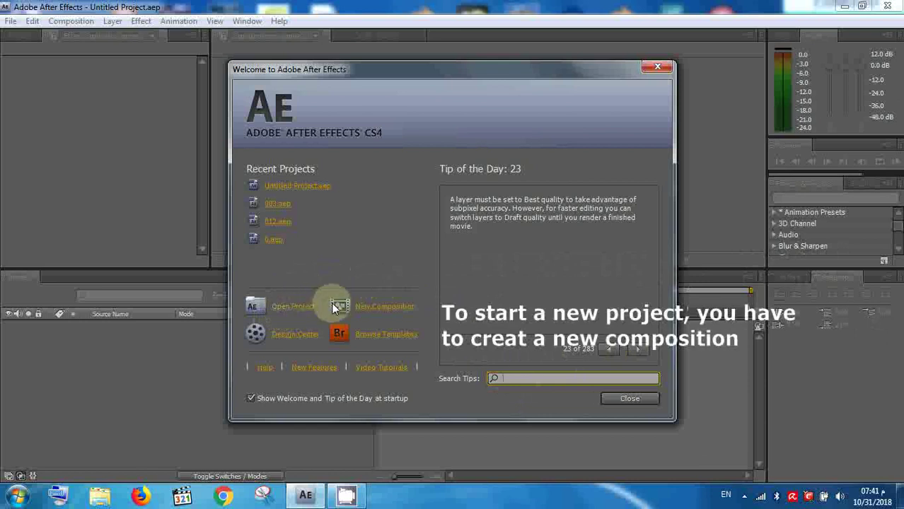
- Start a new composition and review the available composition presets
left_click(376, 310)
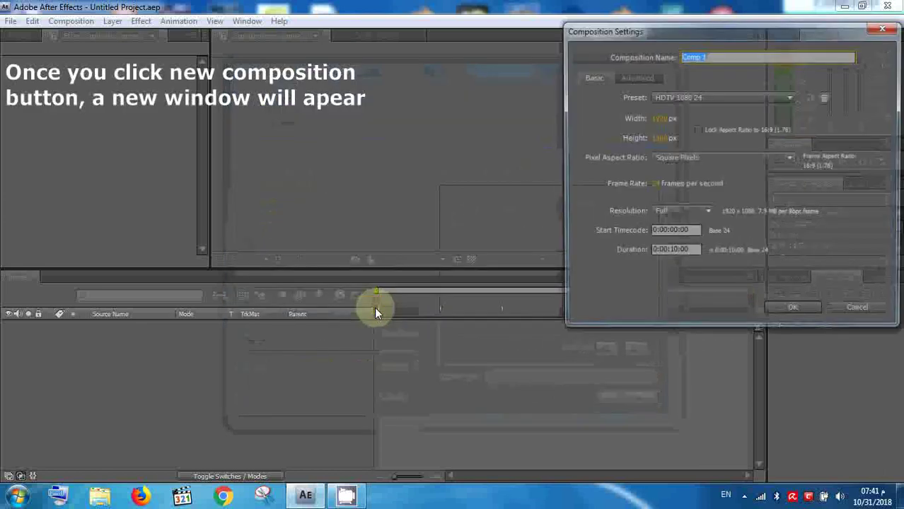
left_click_drag(695, 31, 381, 130)
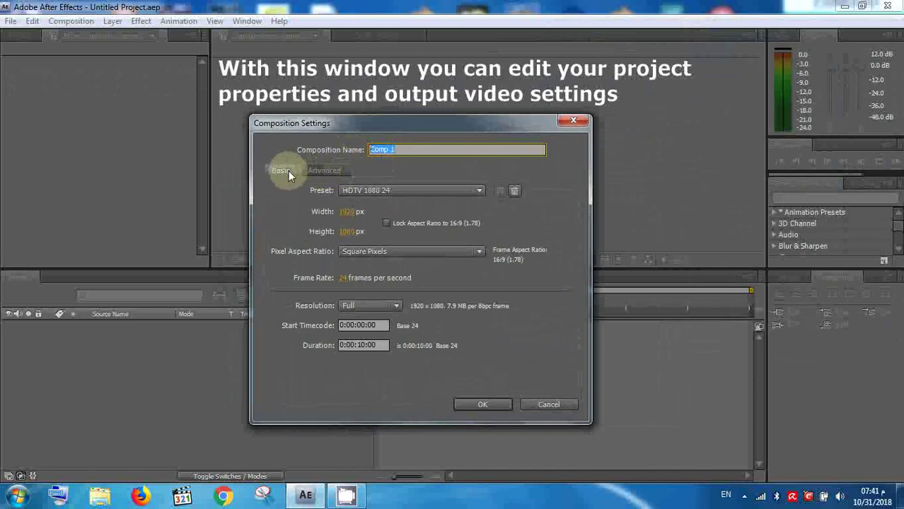
left_click(481, 191)
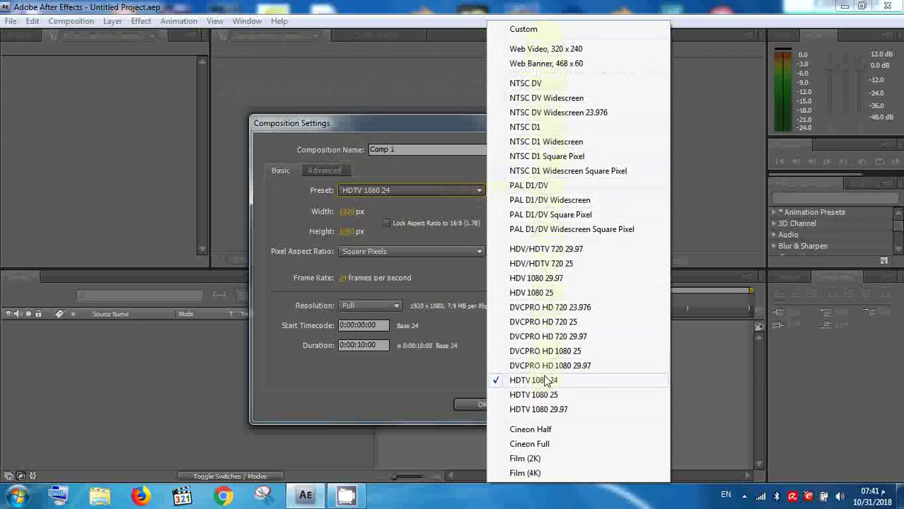
left_click(465, 412)
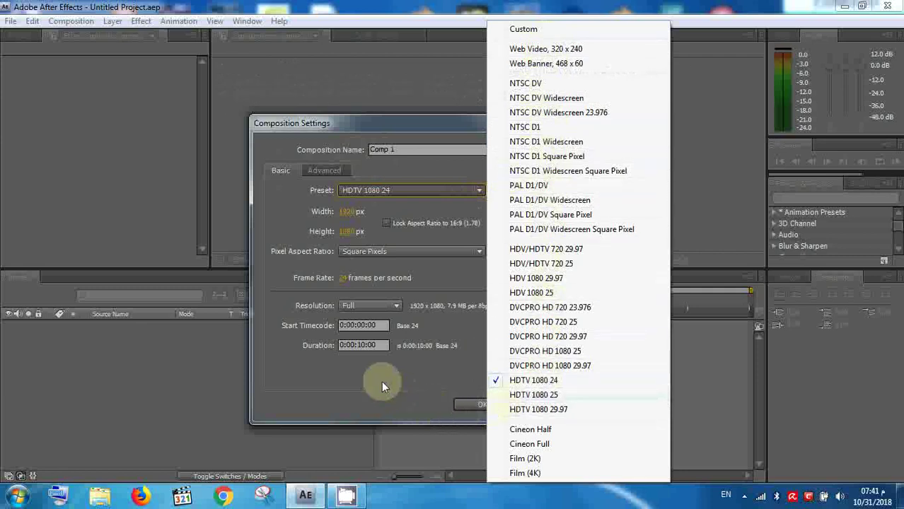
left_click(279, 211)
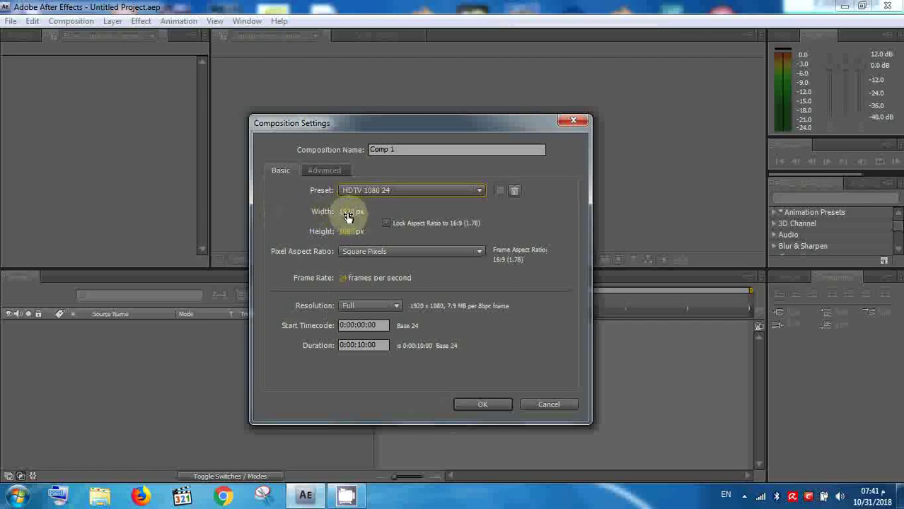
- Try a custom composition width of 1946 px, and restore the HDTV 1080 24 preset
left_click_drag(346, 213, 397, 196)
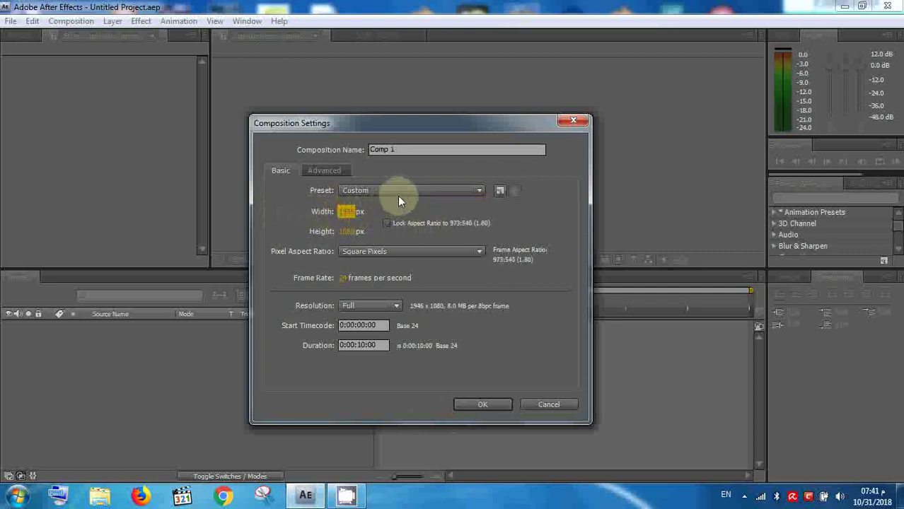
left_click(397, 196)
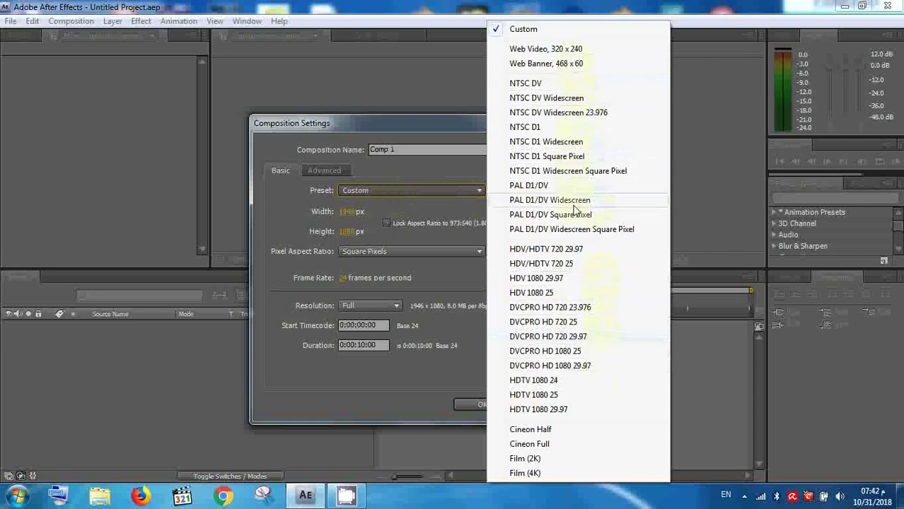
left_click(537, 380)
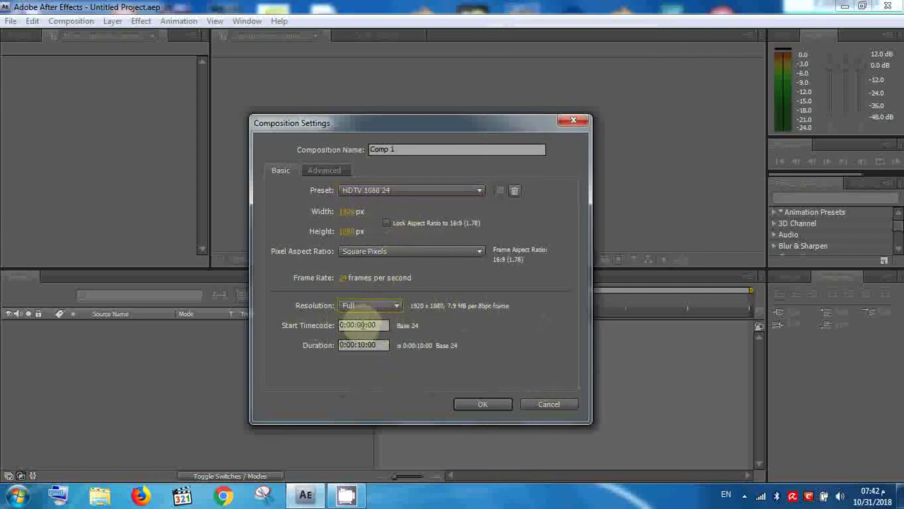
- Create the composition with a start timecode of 0:00:00:00 and a duration of 0:00:10:00
left_click(357, 325)
left_click_drag(366, 325, 351, 326)
left_click(324, 326)
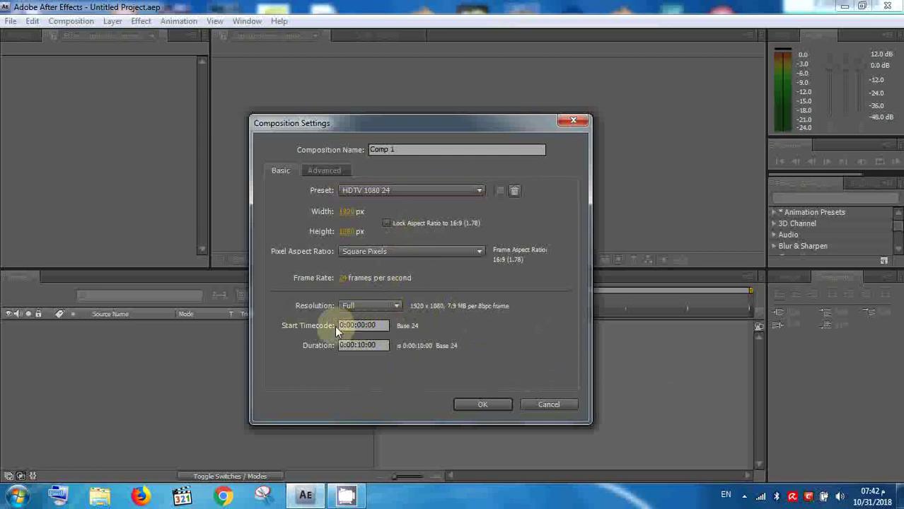
left_click(367, 344)
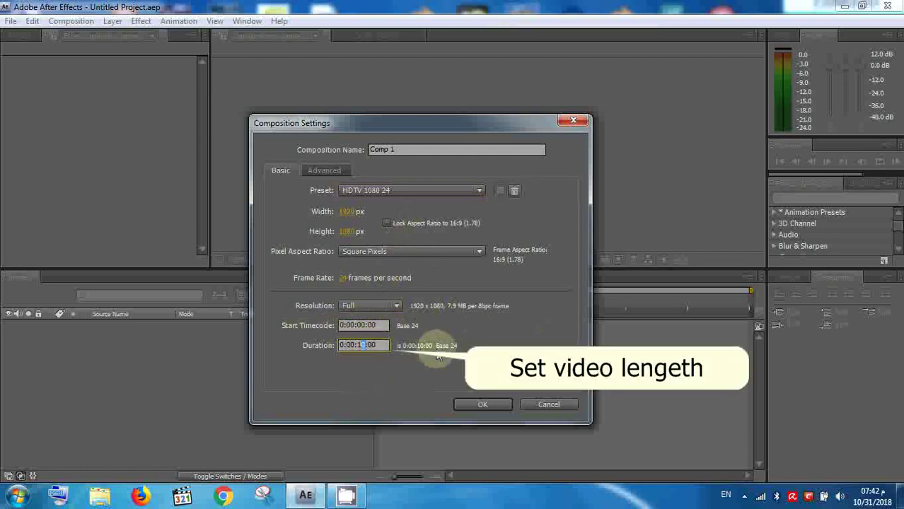
left_click(481, 407)
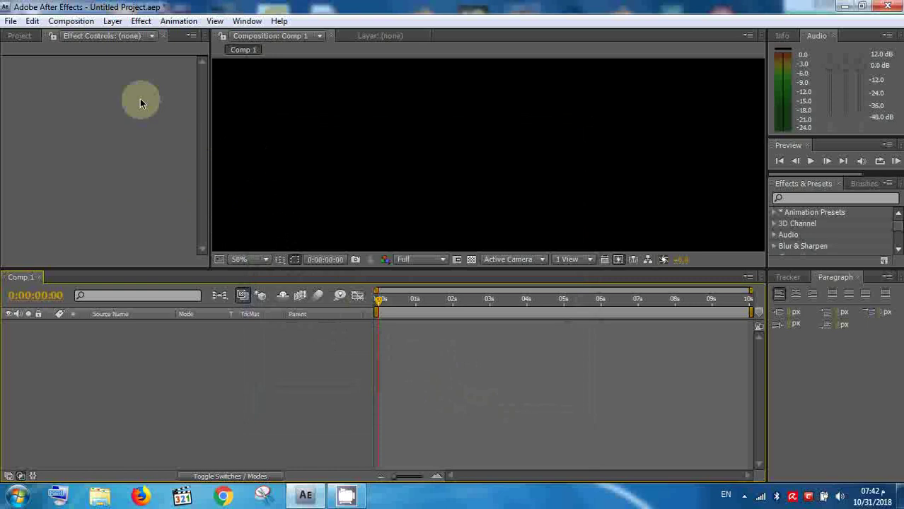
- Delete the Comp 1 composition from the project
left_click(19, 35)
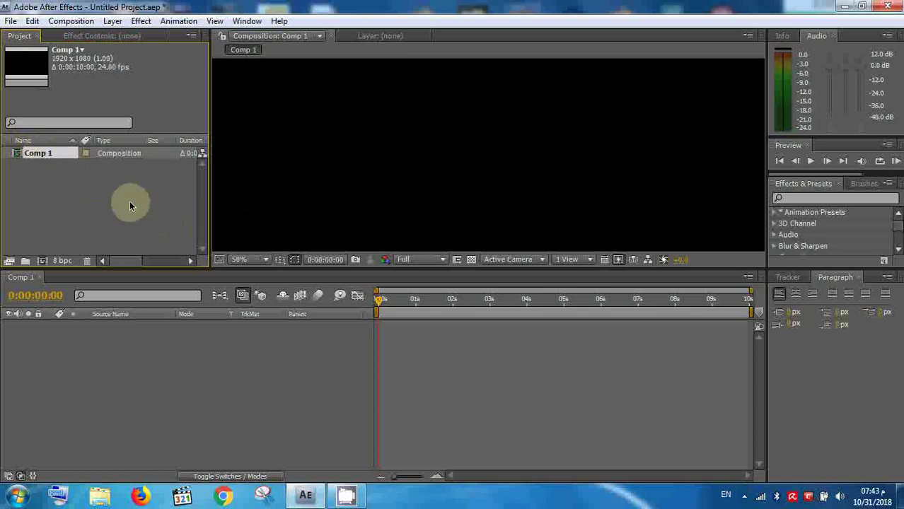
right_click(56, 151)
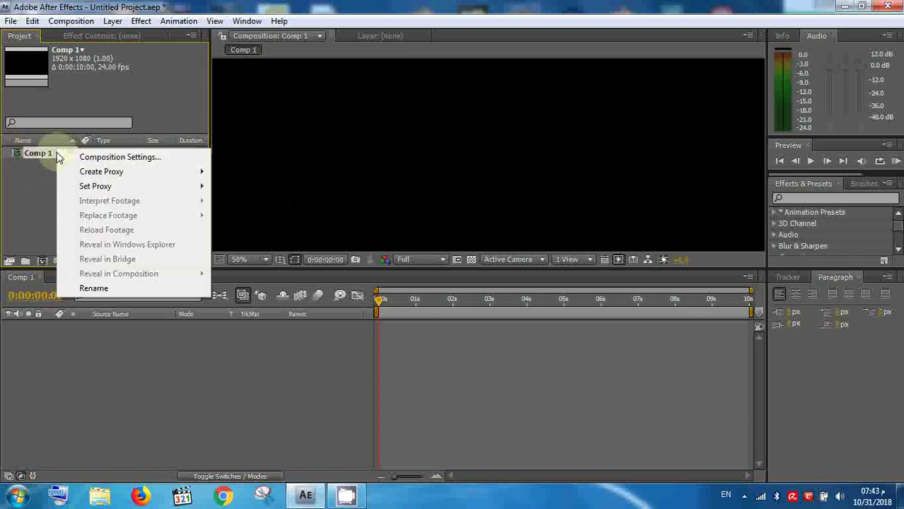
right_click(49, 152)
left_click(27, 152)
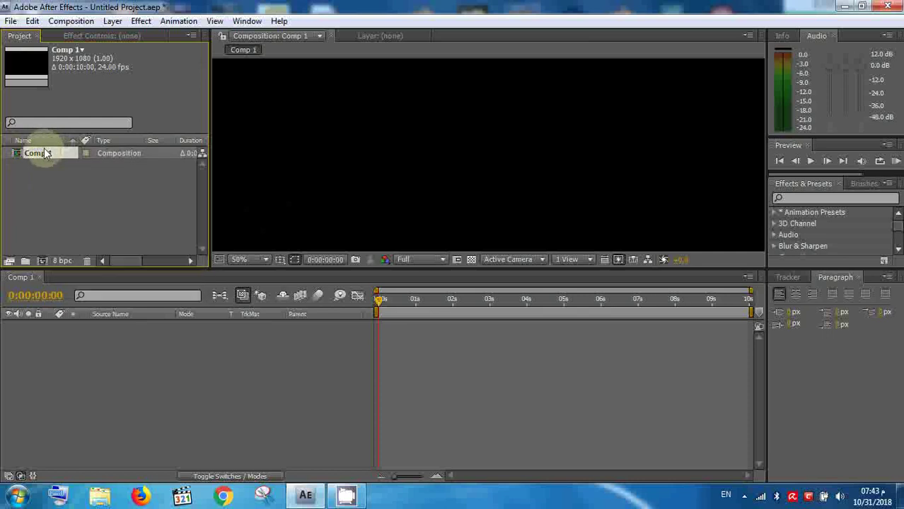
left_click(33, 22)
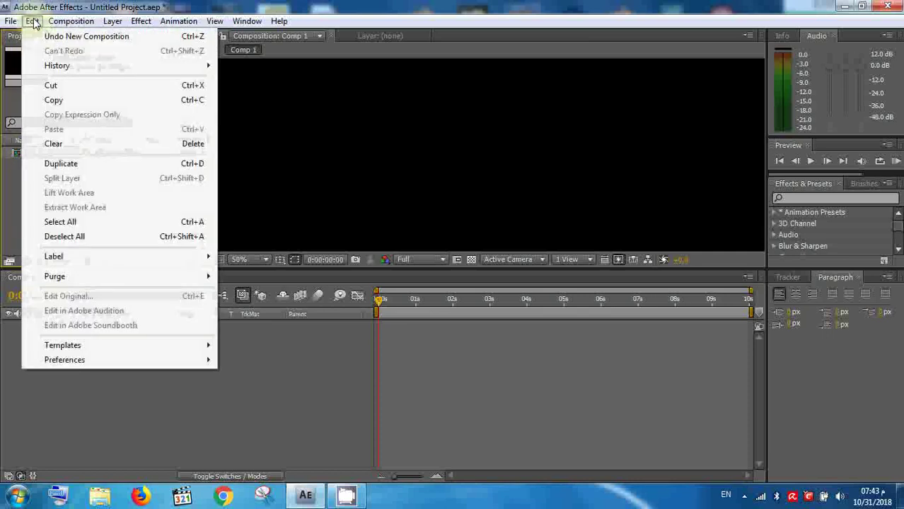
left_click(66, 143)
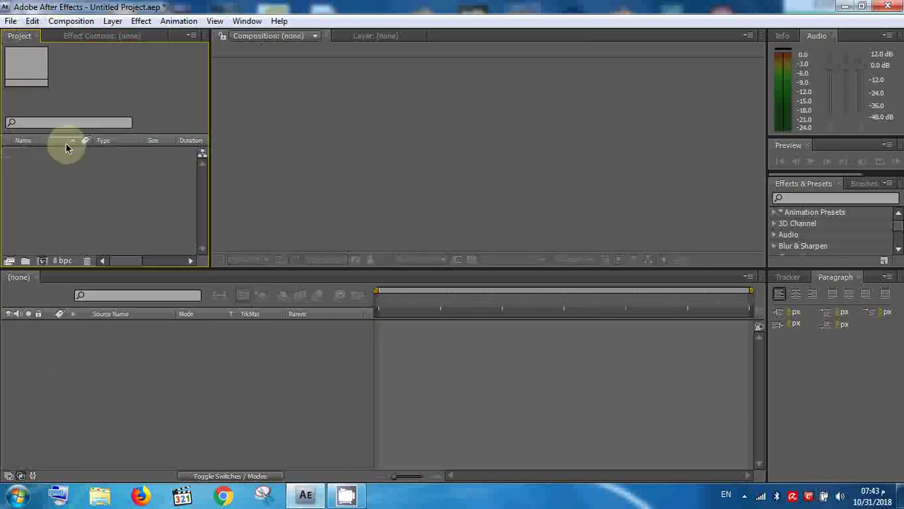
right_click(87, 183)
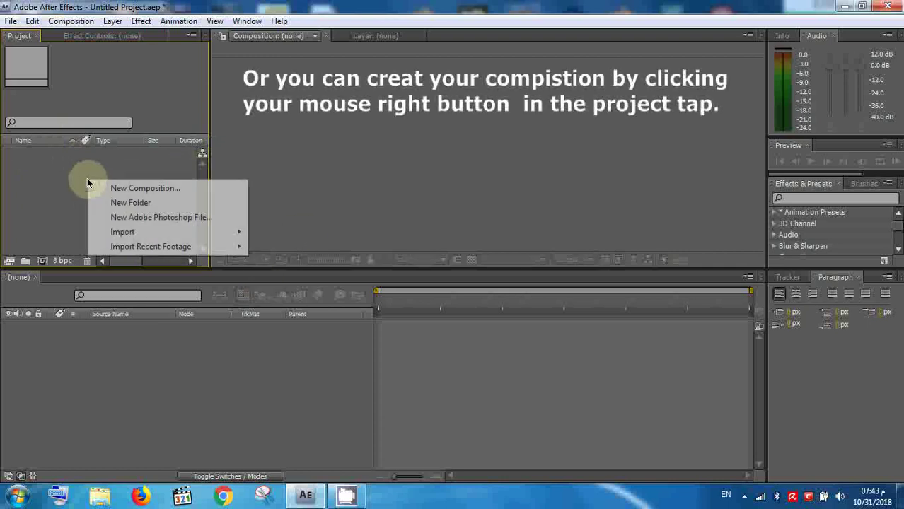
left_click(135, 189)
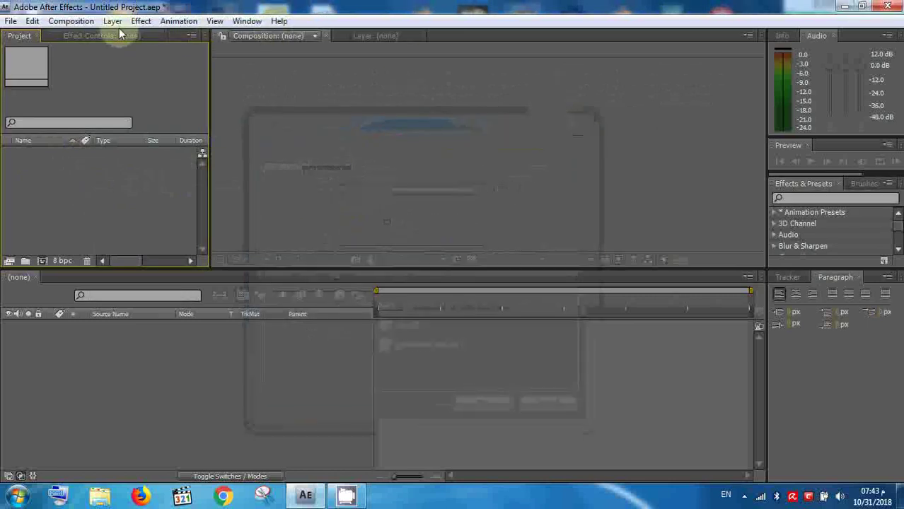
left_click(72, 21)
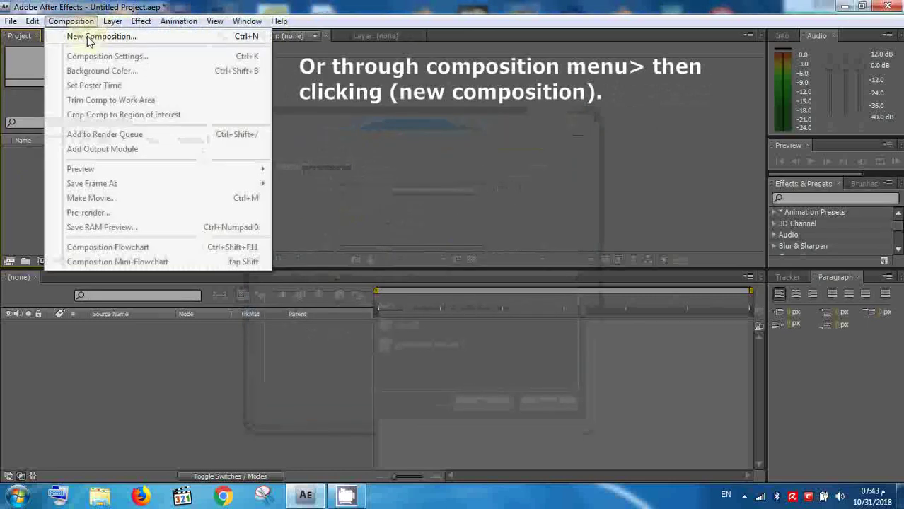
left_click(99, 36)
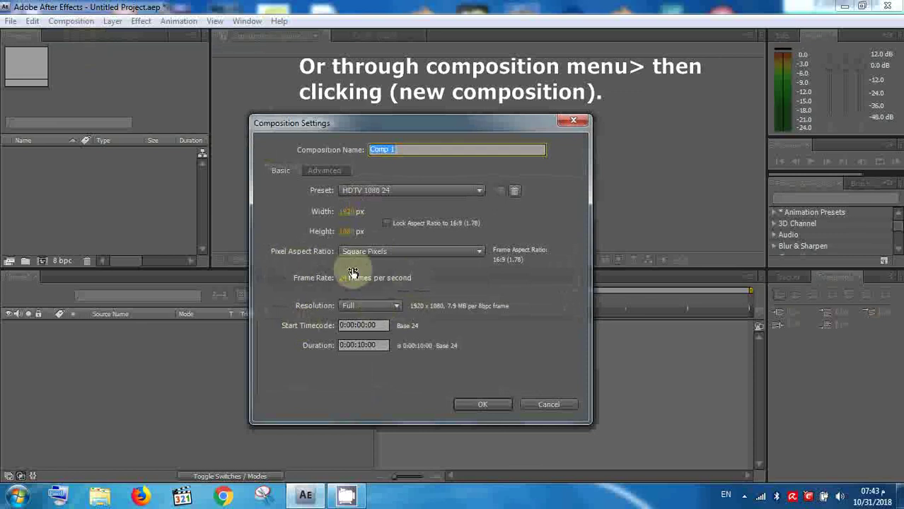
left_click(573, 122)
- Create composition Comp 1 with the HDTV 1080 24 preset and a duration of 0:00:10:00
right_click(115, 179)
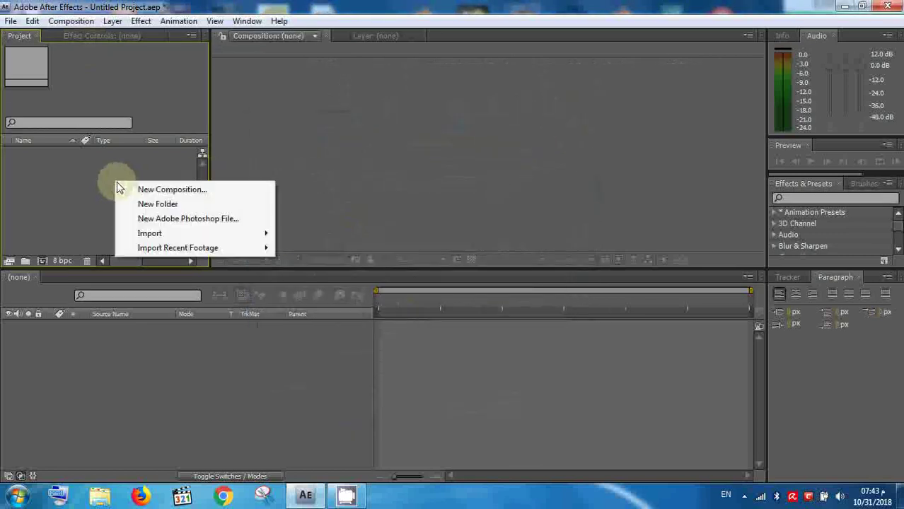
left_click(137, 188)
left_click(478, 404)
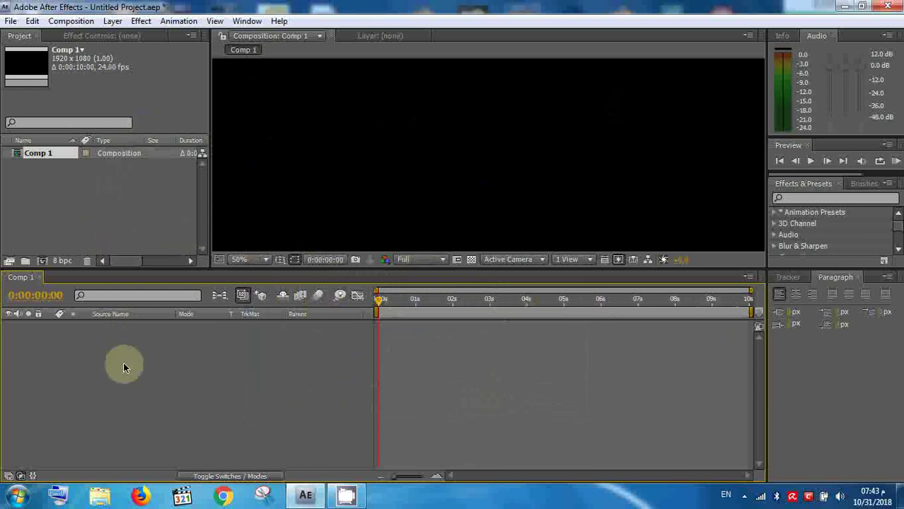
- Examine which file types can be imported as footage, and leave the file import without choosing a file
right_click(53, 201)
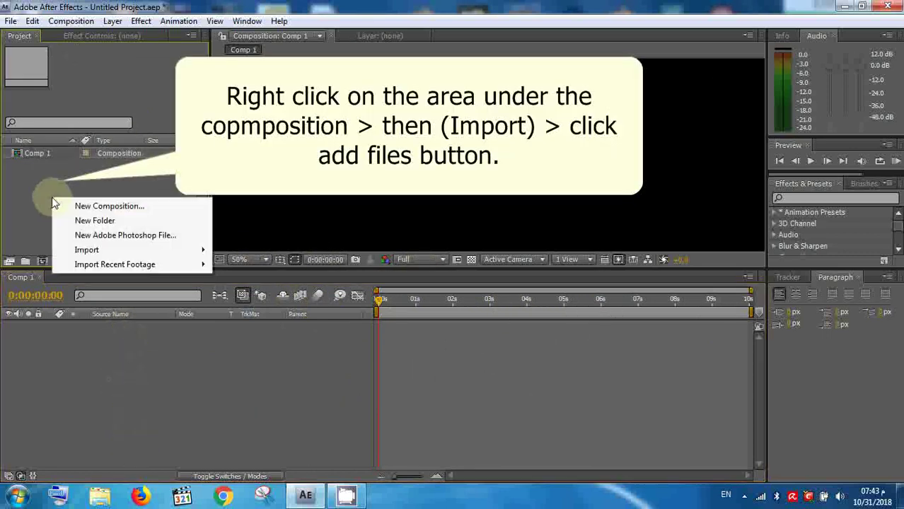
mouse_move(91, 251)
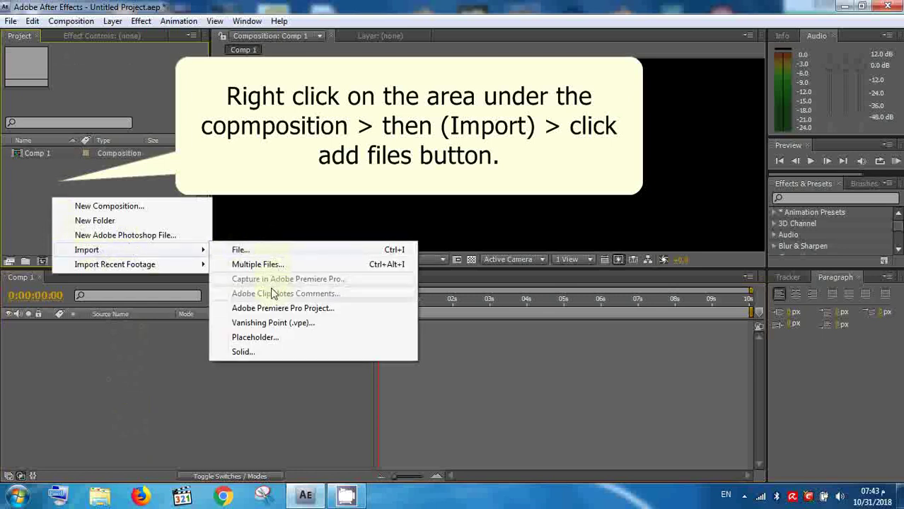
left_click(251, 251)
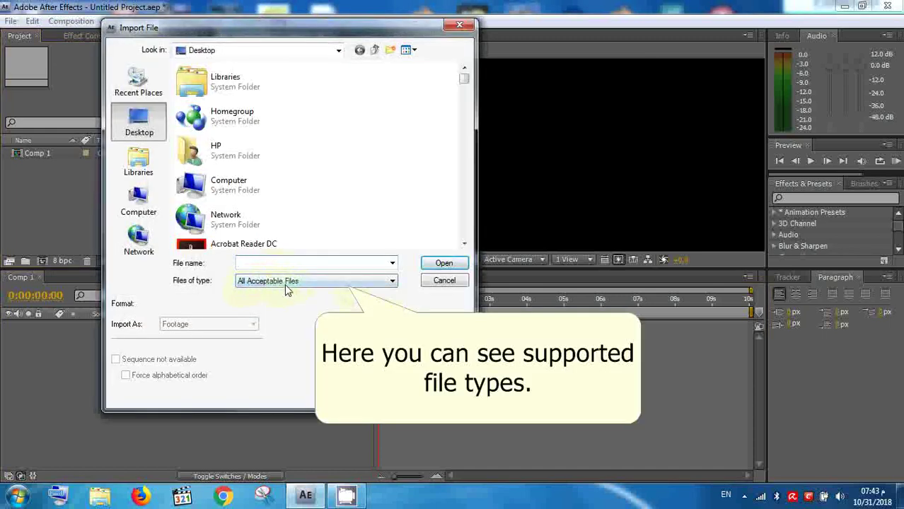
left_click(339, 286)
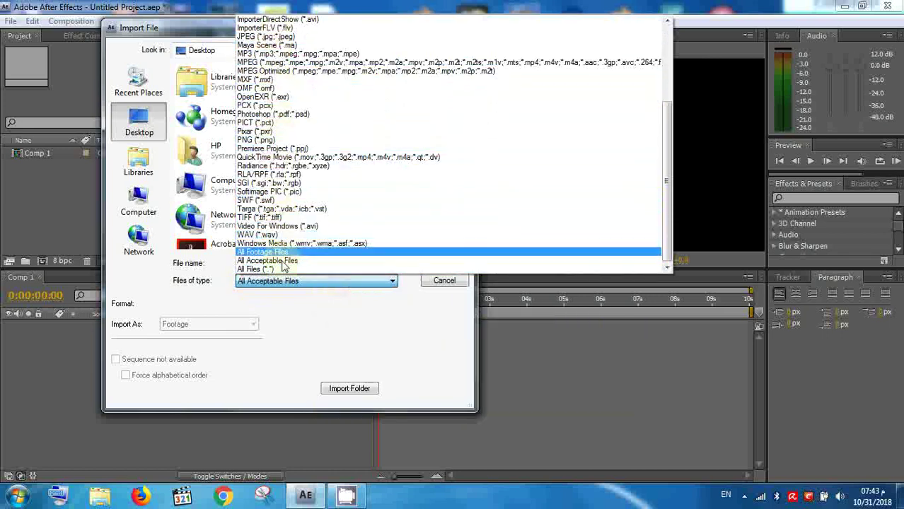
left_click(295, 319)
left_click(460, 26)
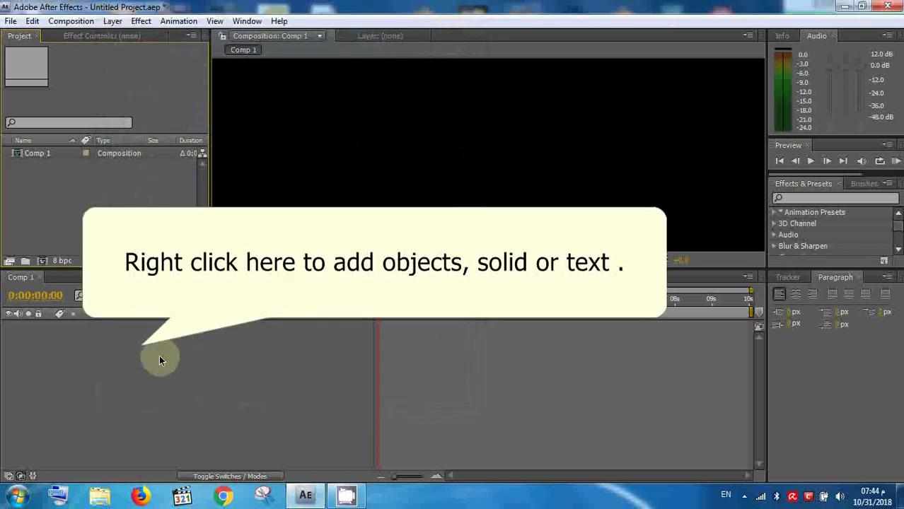
- Add a green solid layer of 1920 x 1080 px to Comp 1
right_click(160, 358)
mouse_move(201, 354)
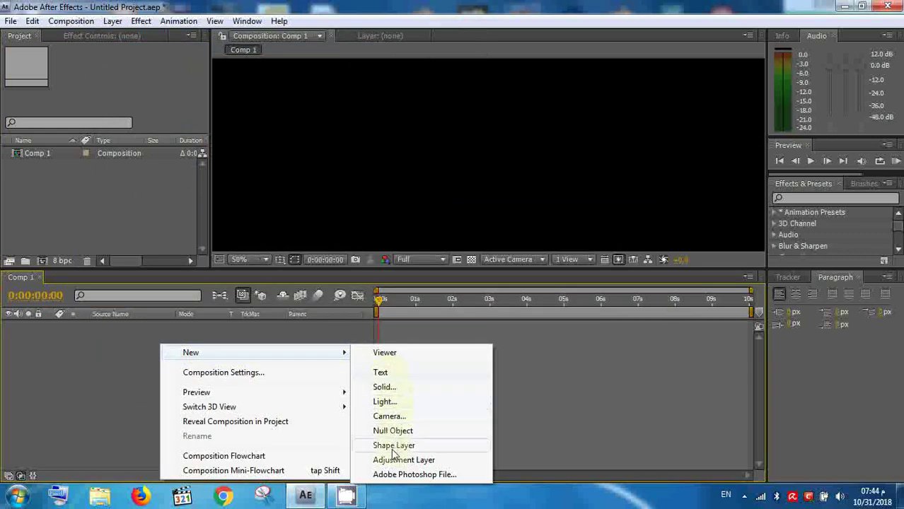
left_click(385, 388)
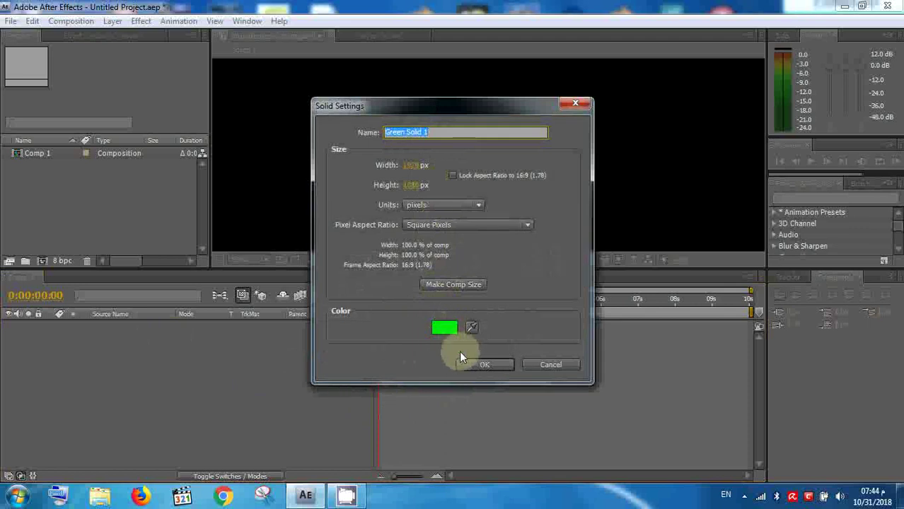
left_click(475, 366)
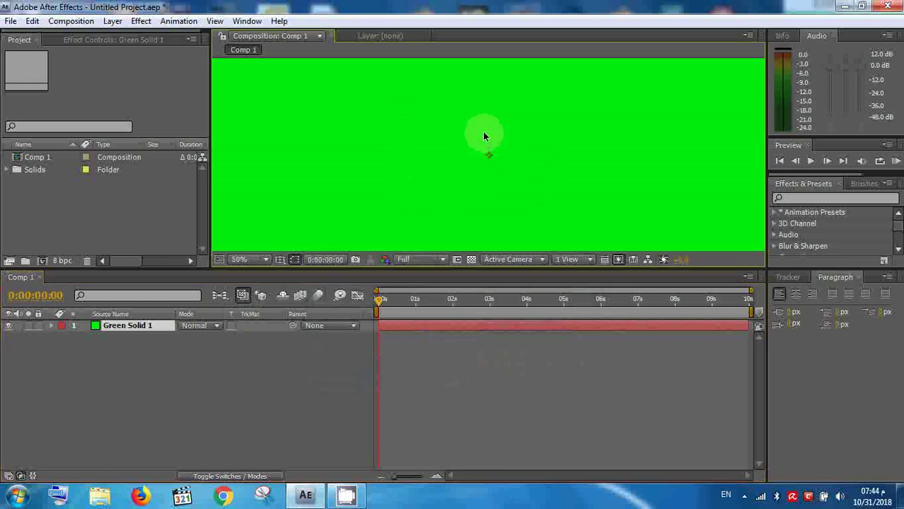
scroll(484, 136, "down", 5)
scroll(484, 136, "up", 3)
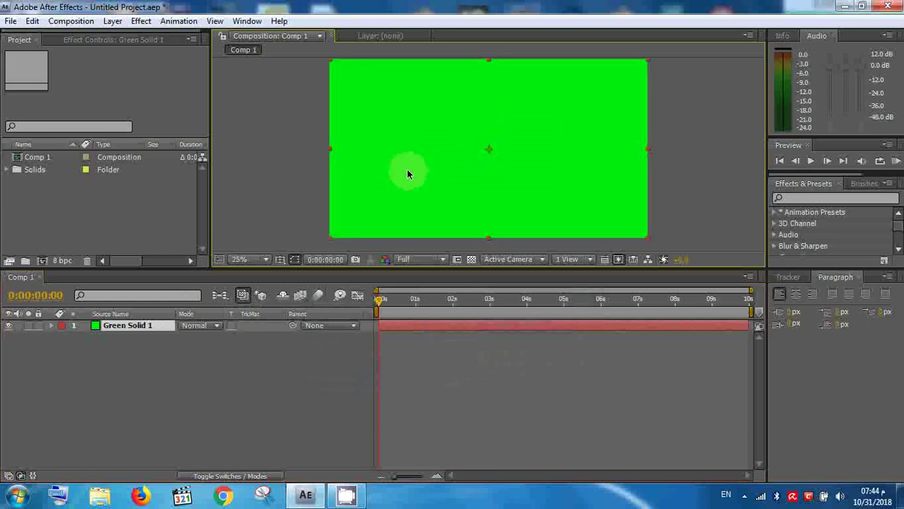
- Add a text layer reading "text goes here" above the green solid
left_click(125, 345)
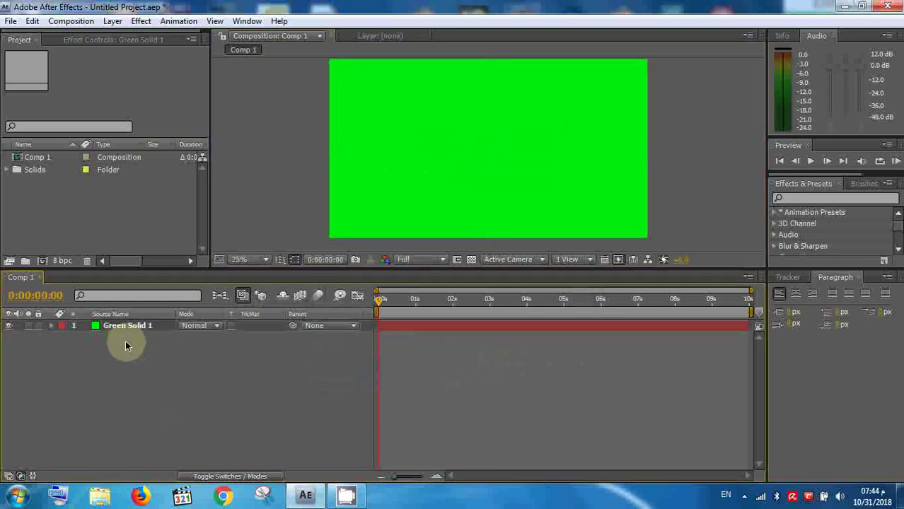
left_click(136, 329)
right_click(153, 343)
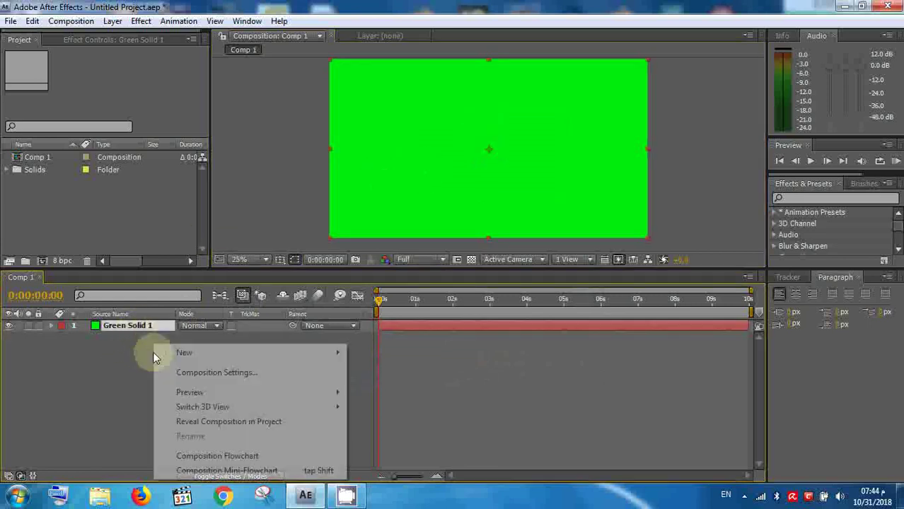
mouse_move(268, 353)
left_click(379, 377)
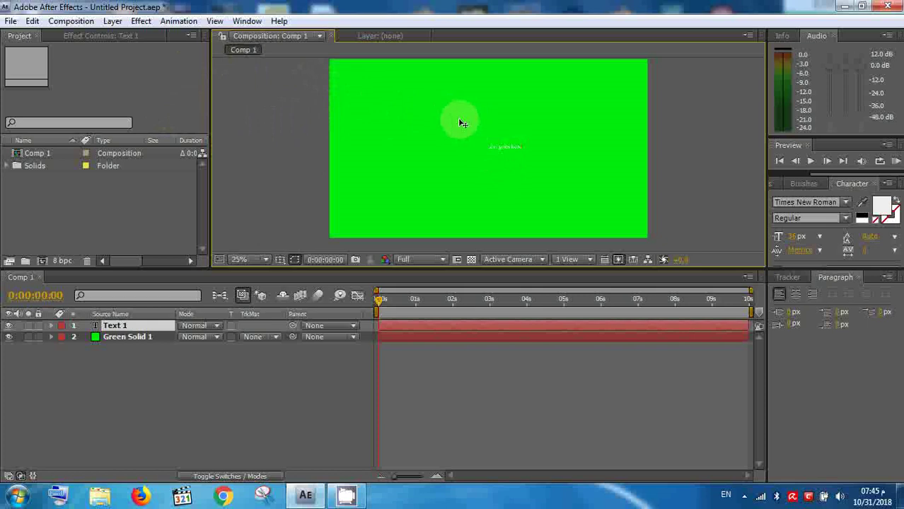
key("KP_Enter")
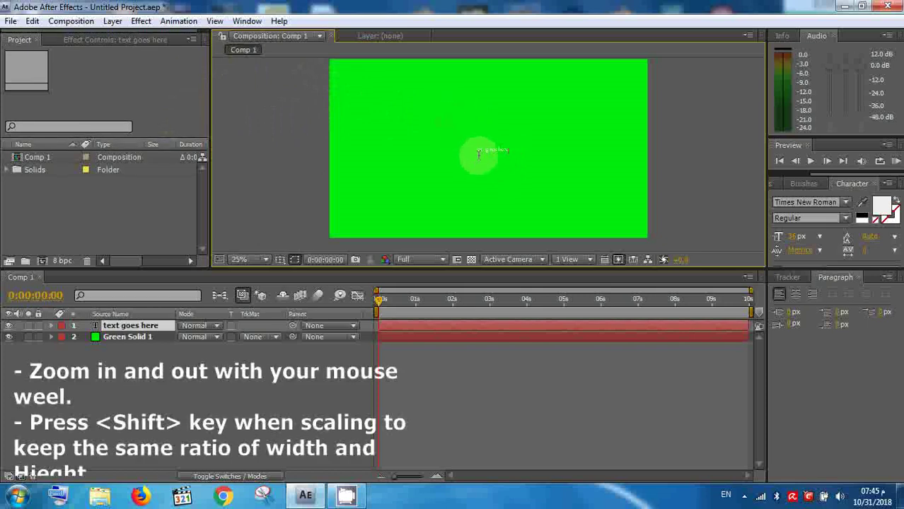
- Scale up the "text goes here" layer to about half the composition's width
scroll(409, 77, "up", 4)
left_click(424, 152)
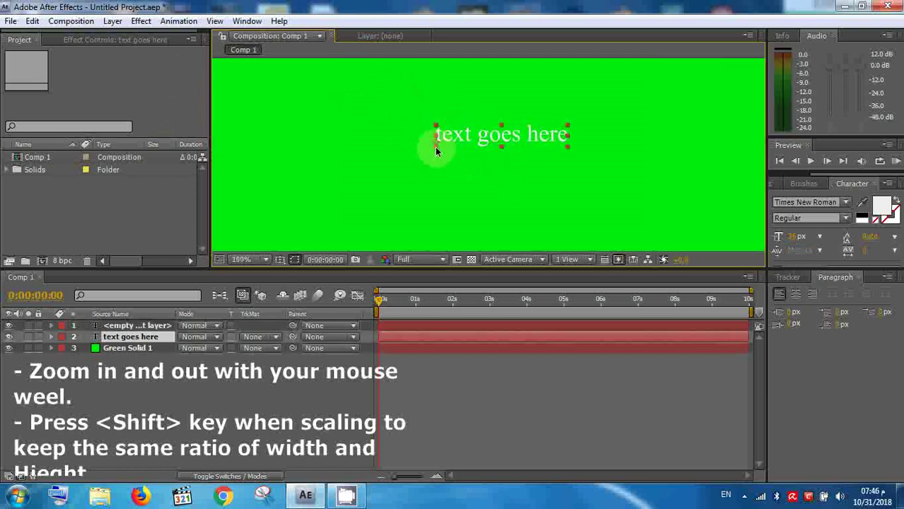
left_click_drag(416, 162, 647, 101)
scroll(641, 101, "down", 2)
scroll(642, 106, "down", 4)
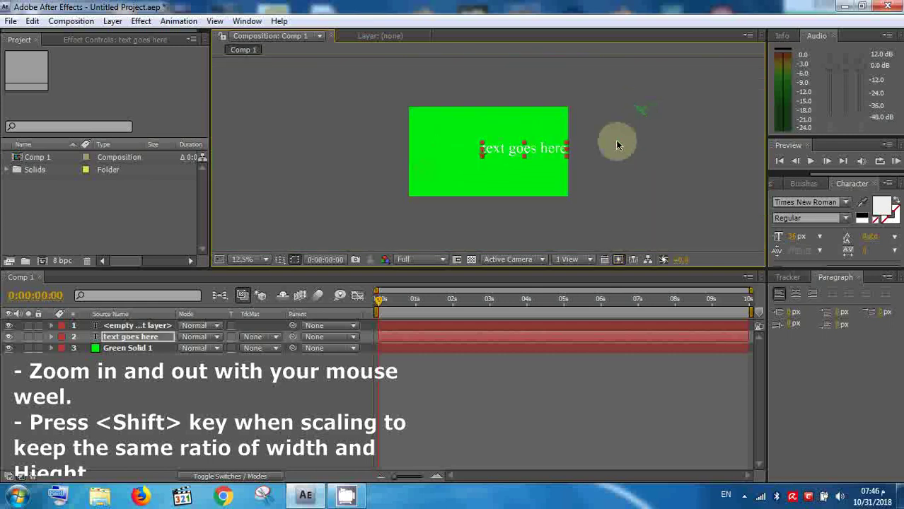